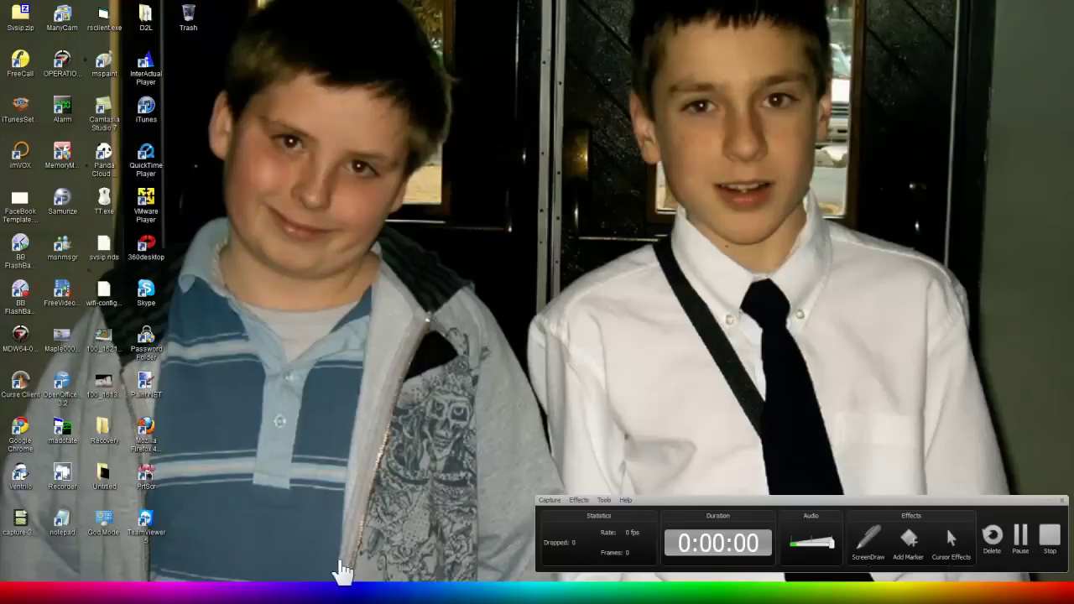
Cycle through the open windows with Alt+Tab to bring up the desktop.
{"action": "key", "text": "alt+Tab"}
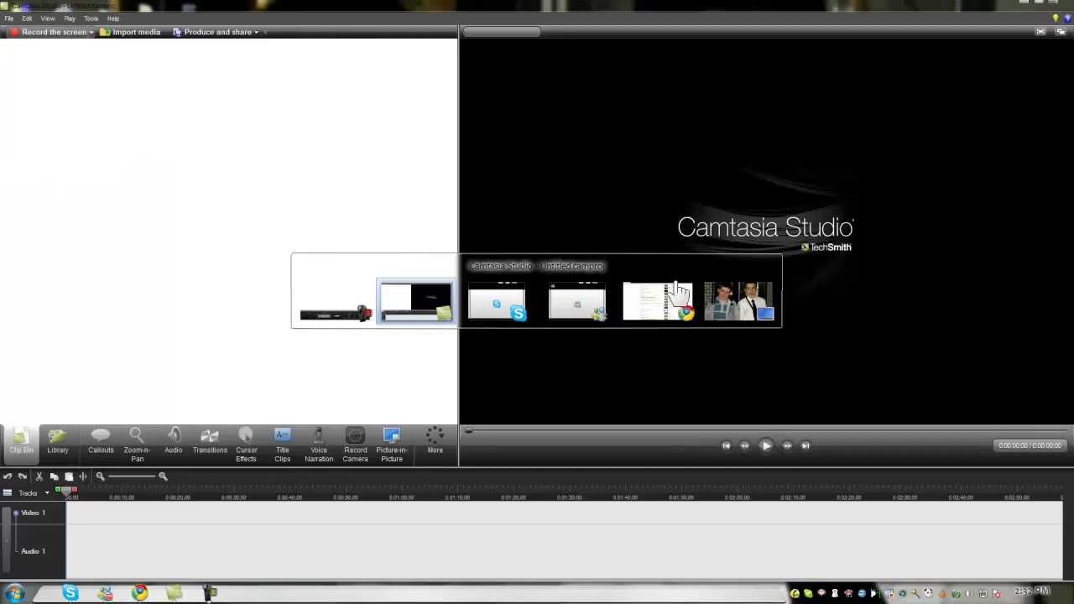
{"action": "mouse_move", "coordinate": [661, 310]}
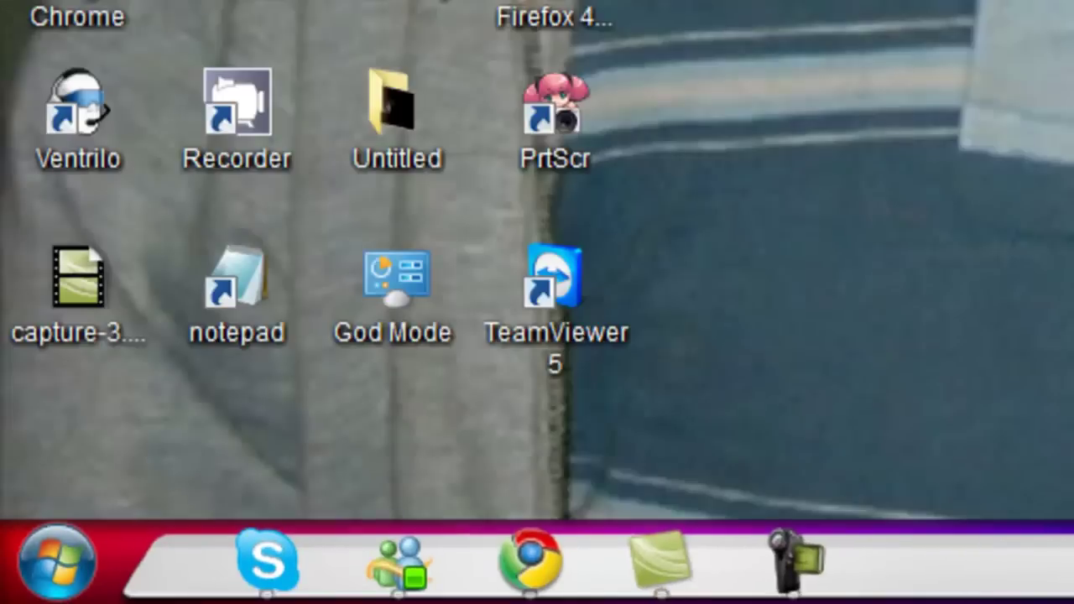
Search the Start menu for cmd and run cmd.exe as administrator.
{"action": "key", "text": "super"}
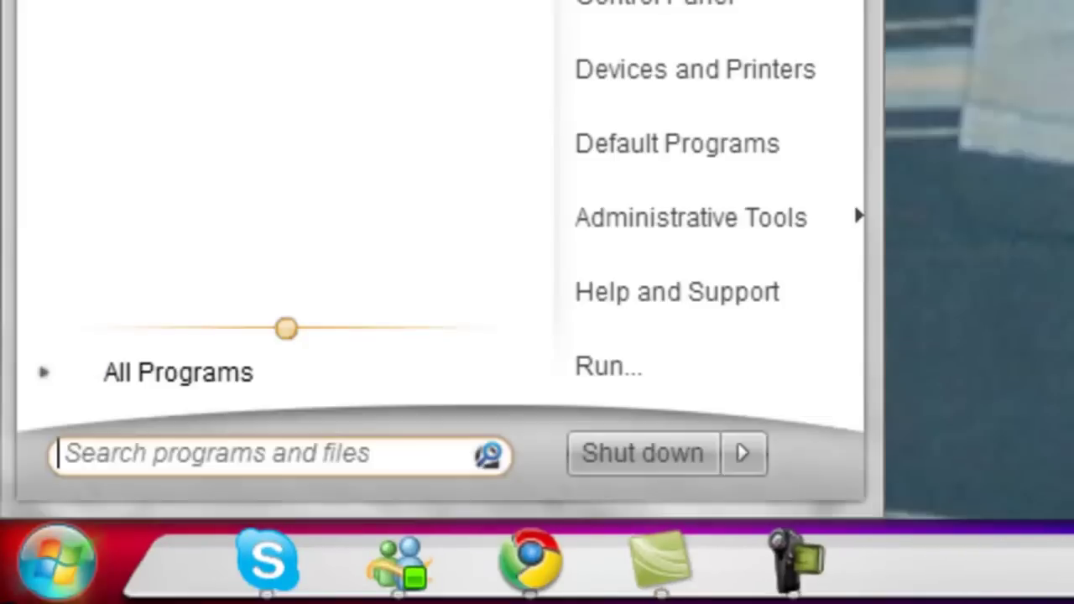
{"action": "type", "text": "cmd"}
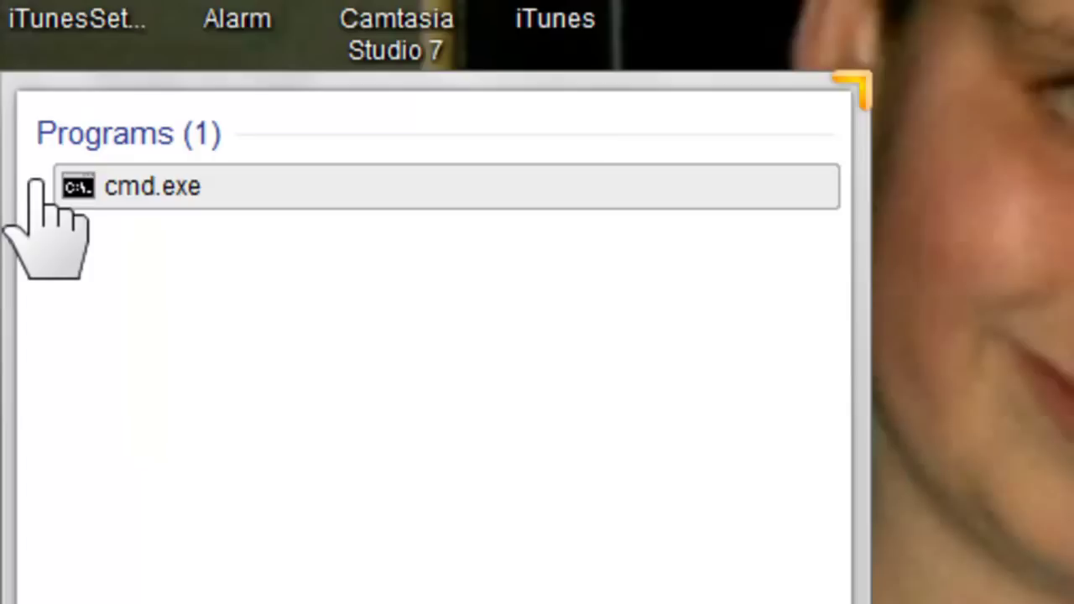
{"action": "right_click", "coordinate": [116, 190]}
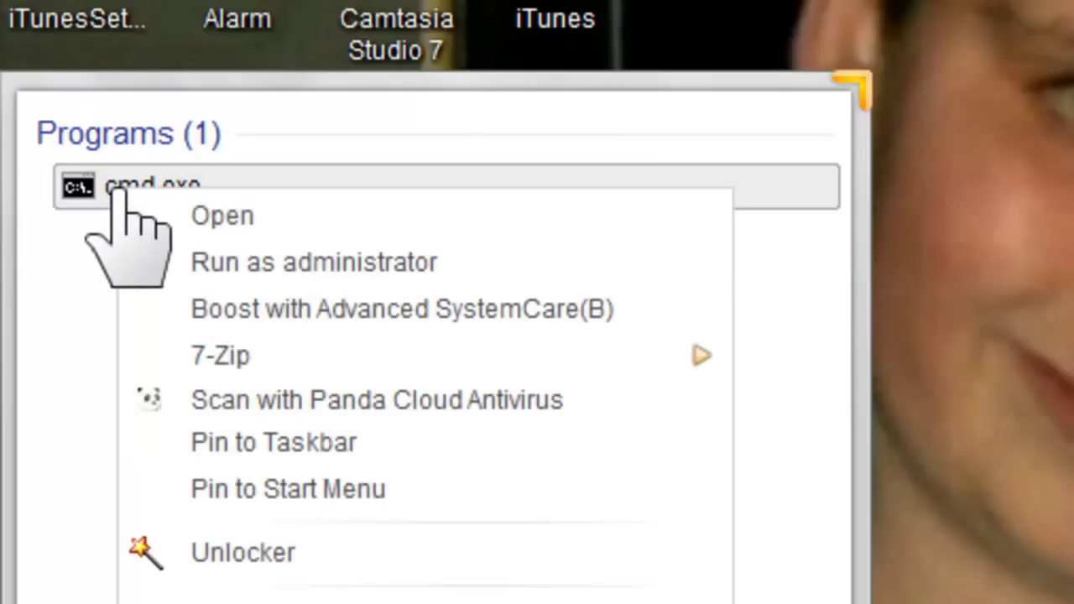
{"action": "left_click", "coordinate": [210, 270]}
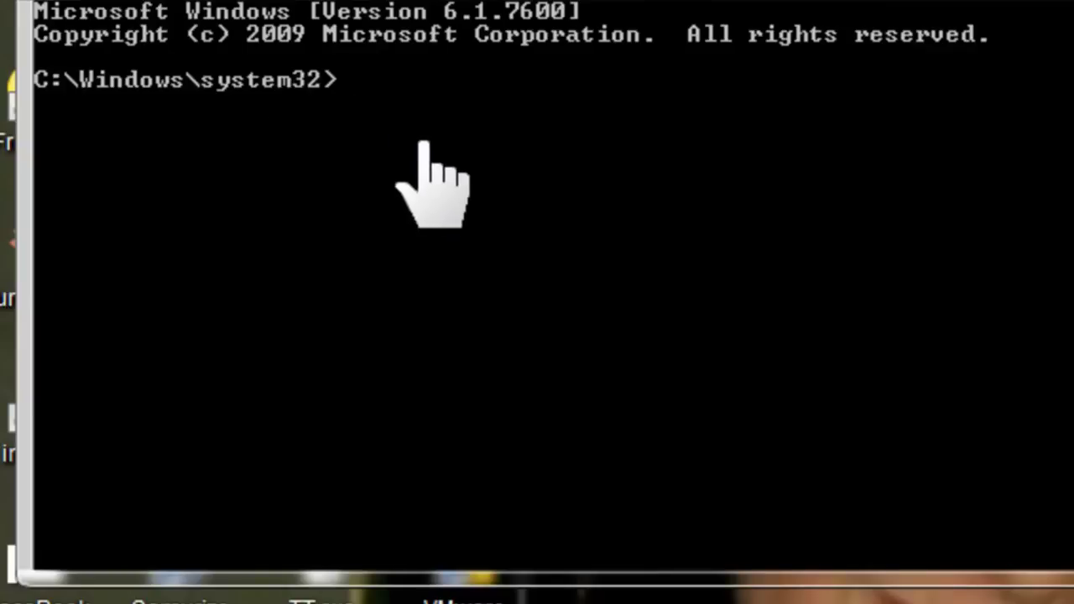
Enter the command netsh winsock reset at the elevated system32 prompt.
{"action": "type", "text": "ne"}
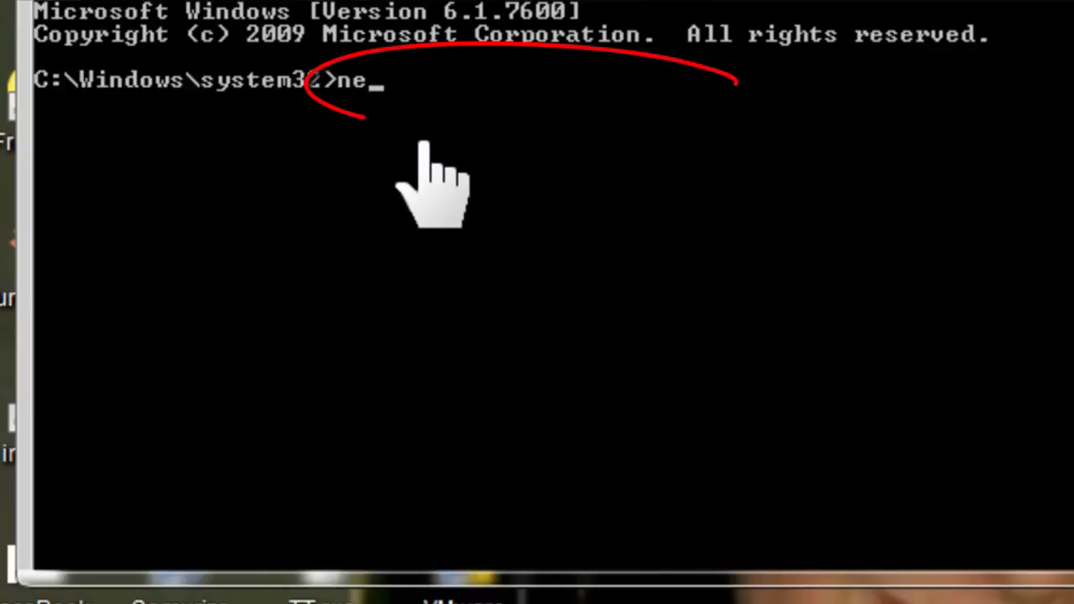
{"action": "type", "text": "tsh "}
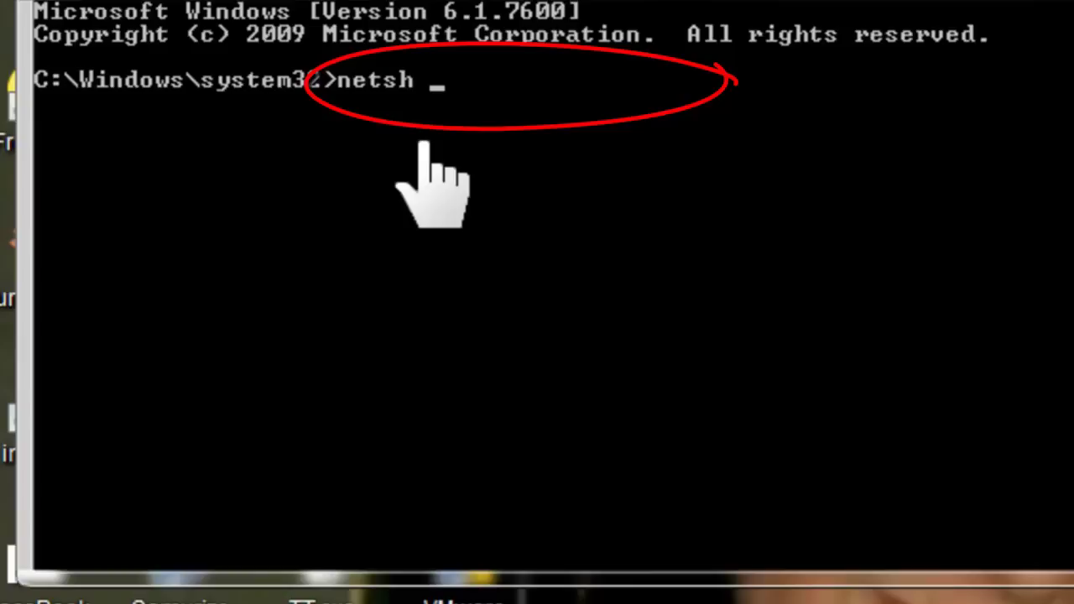
{"action": "type", "text": "winsock"}
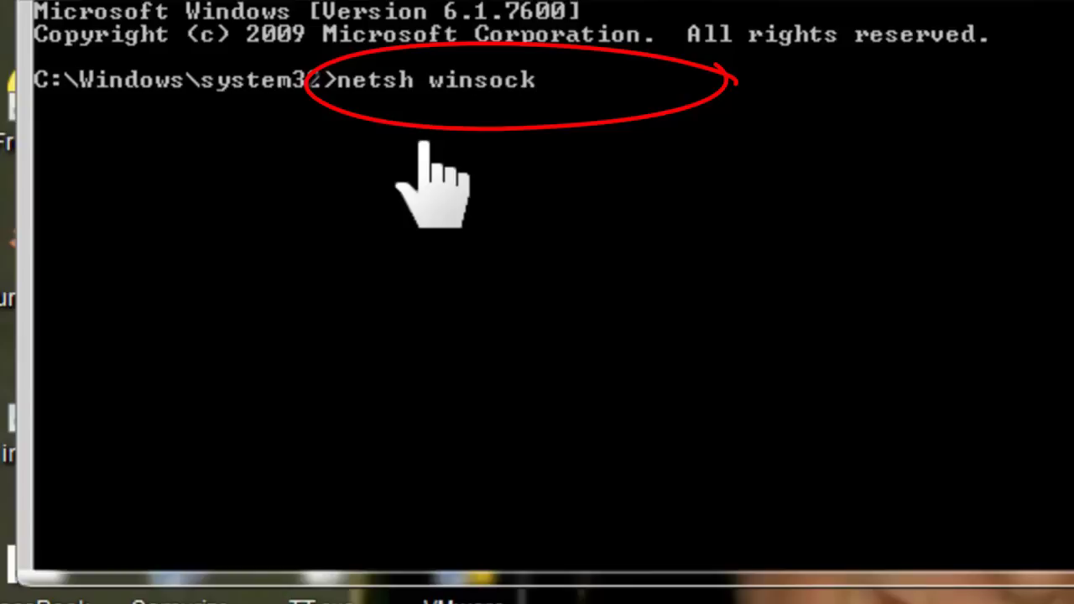
{"action": "type", "text": " reset"}
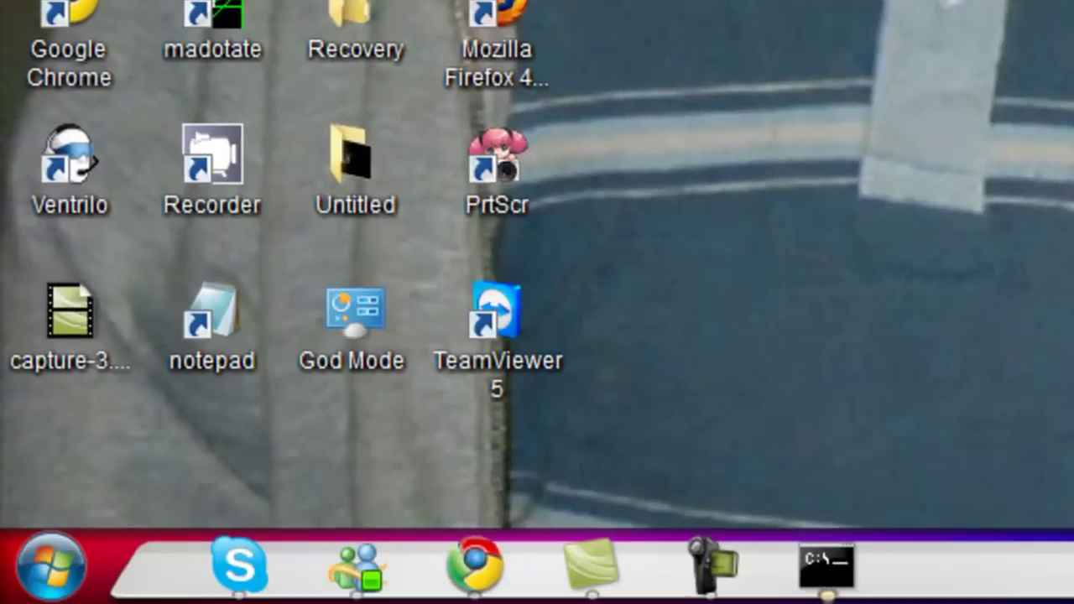
Launch Disk Defragmenter from All Programs > Accessories > System Tools.
{"action": "left_click", "coordinate": [35, 598]}
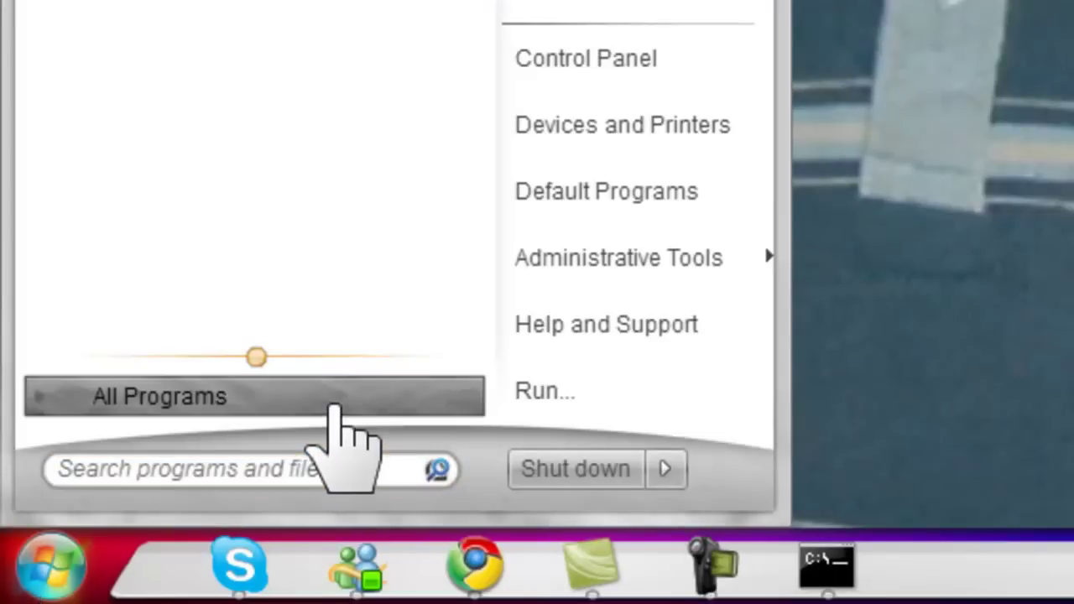
{"action": "left_click", "coordinate": [239, 335]}
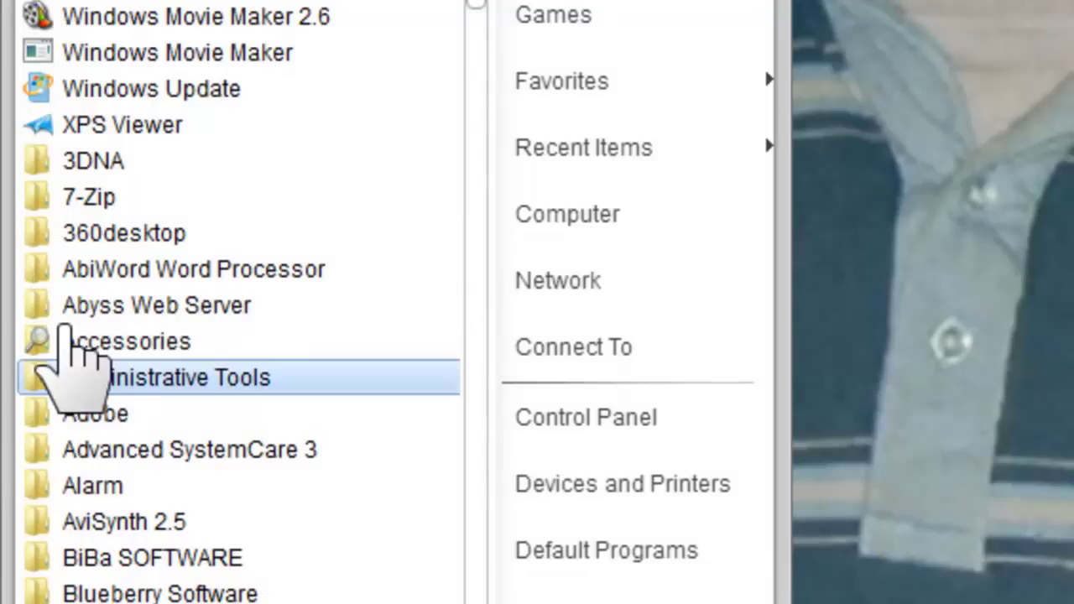
{"action": "left_click", "coordinate": [67, 335]}
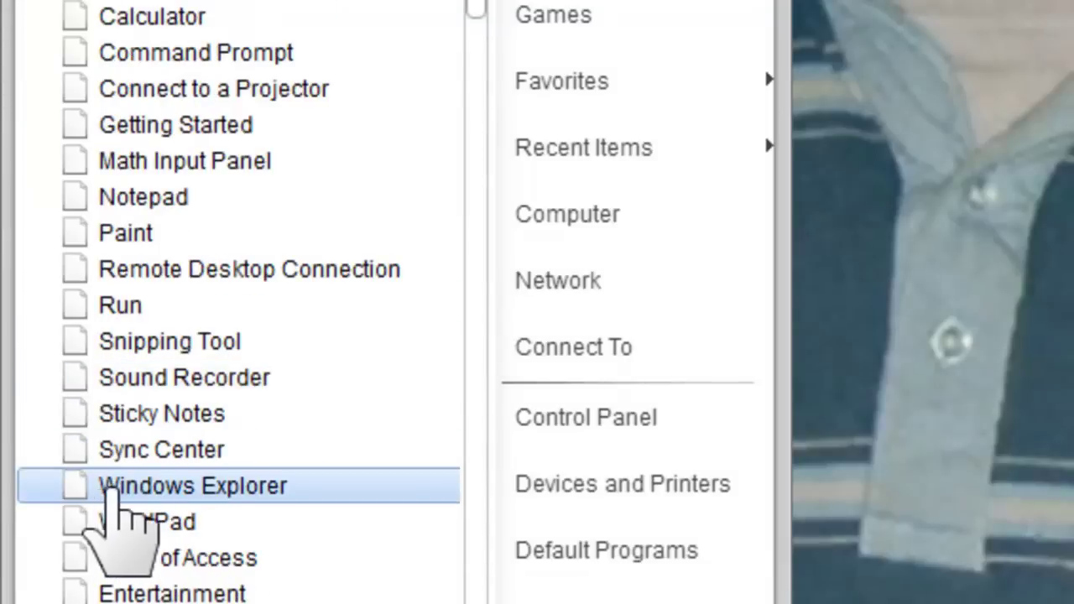
{"action": "scroll", "coordinate": [176, 444], "scroll_direction": "down", "scroll_amount": 1}
{"action": "scroll", "coordinate": [178, 437], "scroll_direction": "down", "scroll_amount": 2}
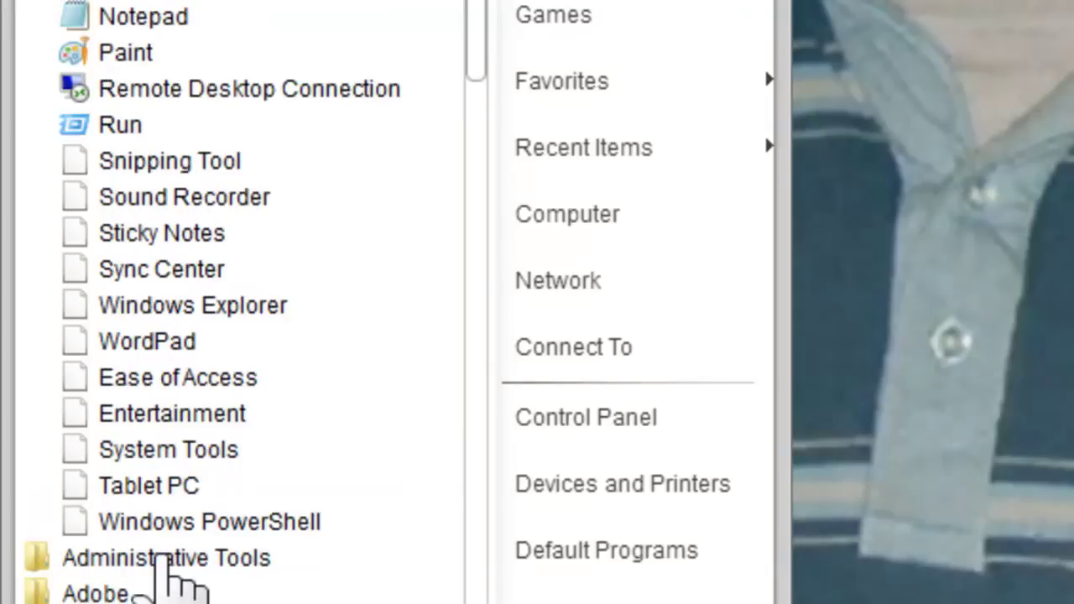
{"action": "scroll", "coordinate": [160, 590], "scroll_direction": "down", "scroll_amount": 1}
{"action": "scroll", "coordinate": [160, 588], "scroll_direction": "down", "scroll_amount": 1}
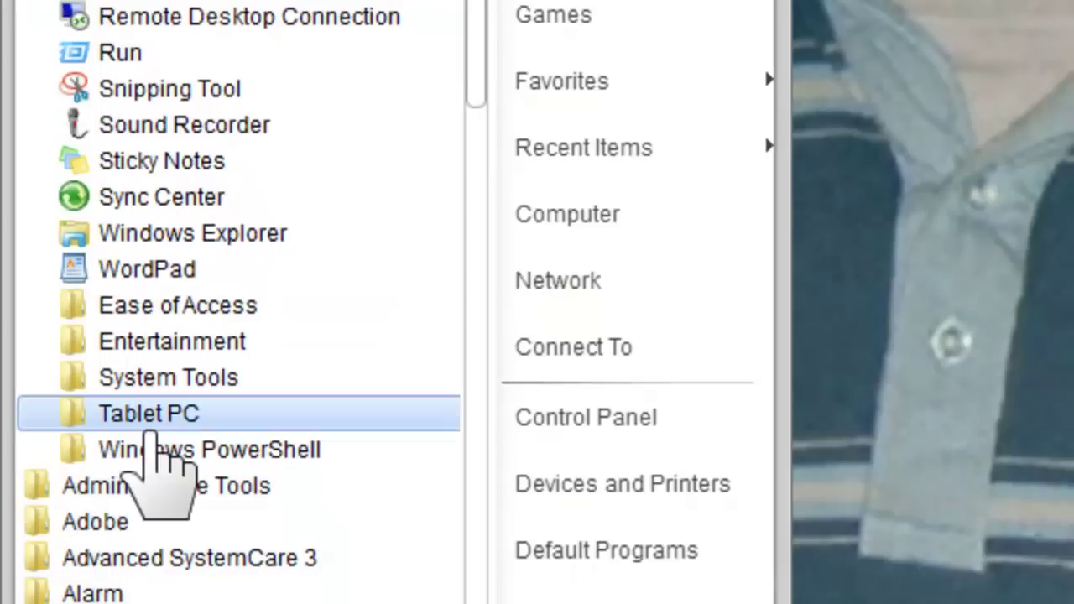
{"action": "left_click", "coordinate": [164, 379]}
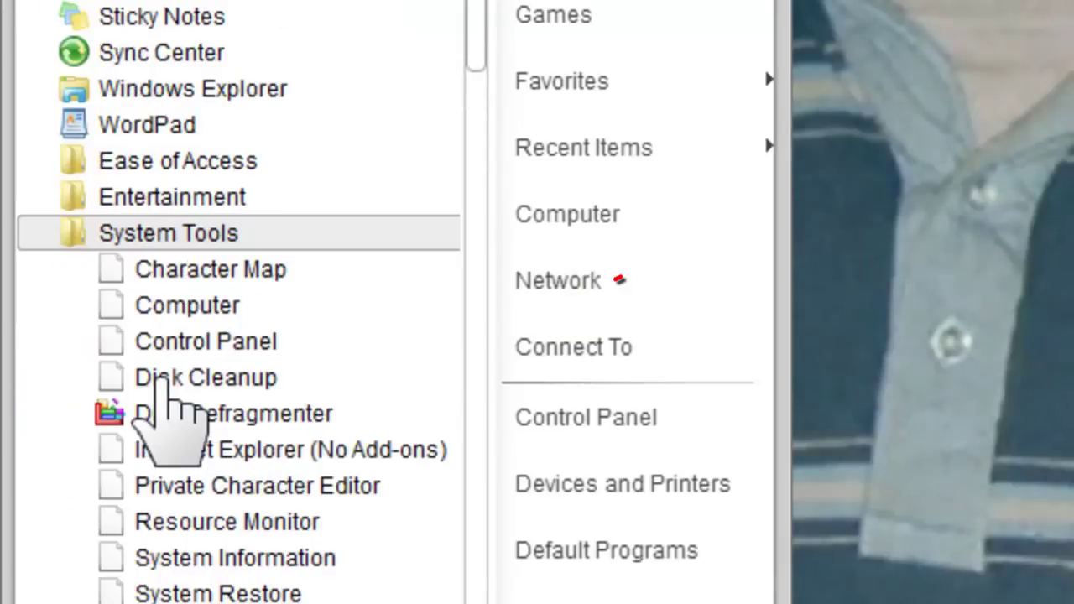
{"action": "left_click", "coordinate": [145, 417]}
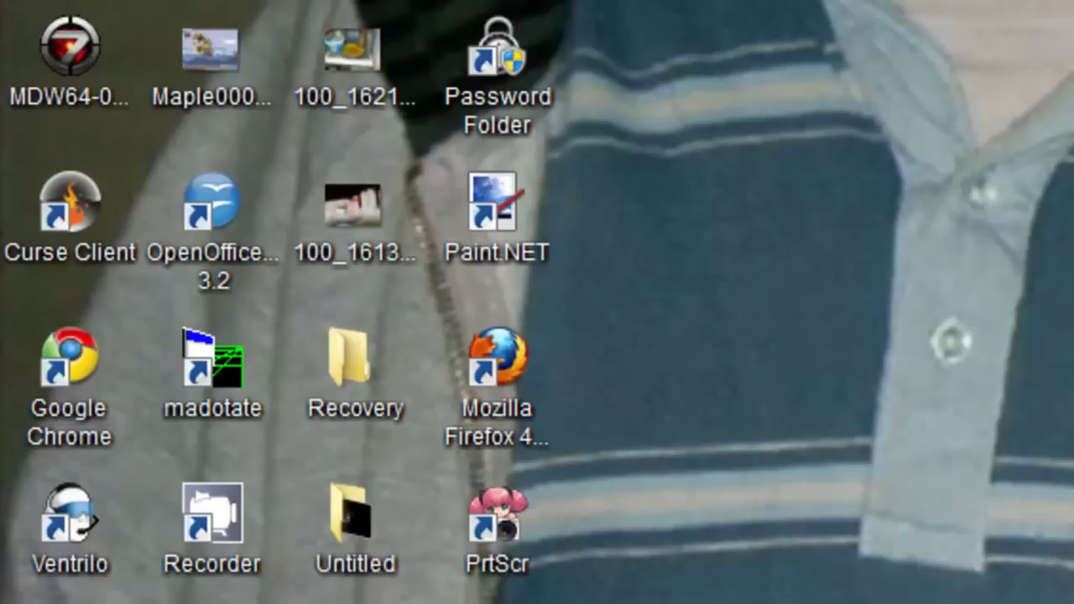
Reopen the Start menu's program list and expand Accessories > System Tools to show Disk Cleanup.
{"action": "key", "text": "super"}
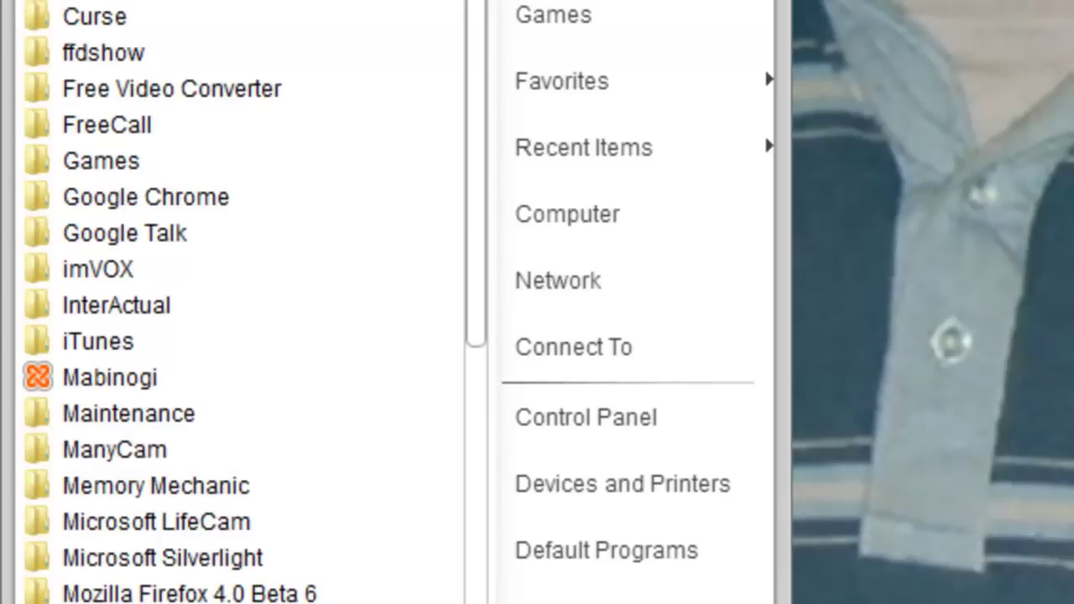
{"action": "scroll", "coordinate": [153, 411], "scroll_direction": "down", "scroll_amount": 2}
{"action": "scroll", "coordinate": [154, 445], "scroll_direction": "down", "scroll_amount": 6}
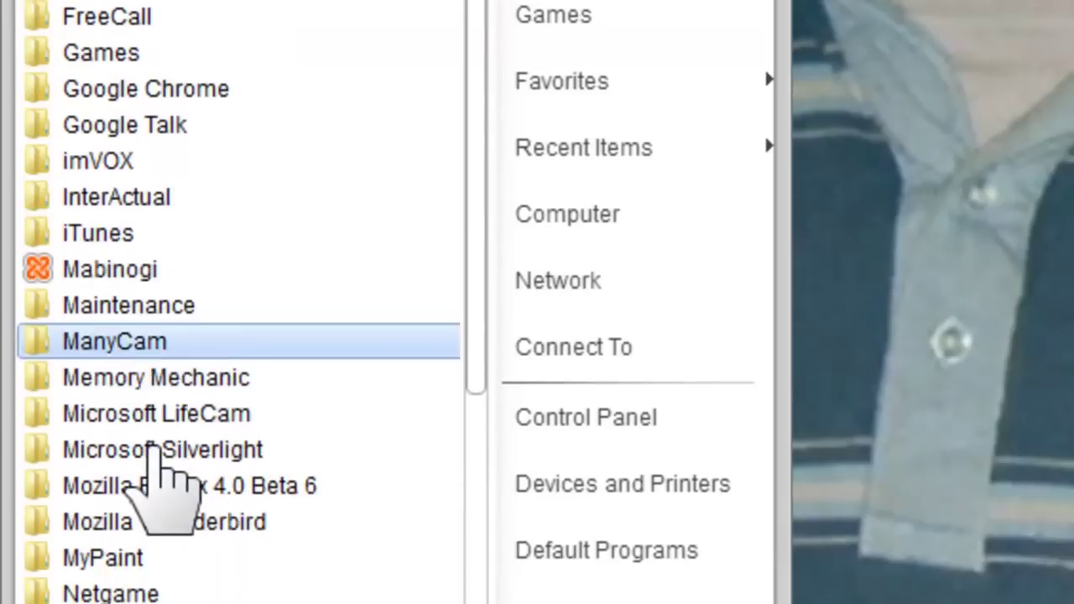
{"action": "scroll", "coordinate": [167, 420], "scroll_direction": "up", "scroll_amount": 7}
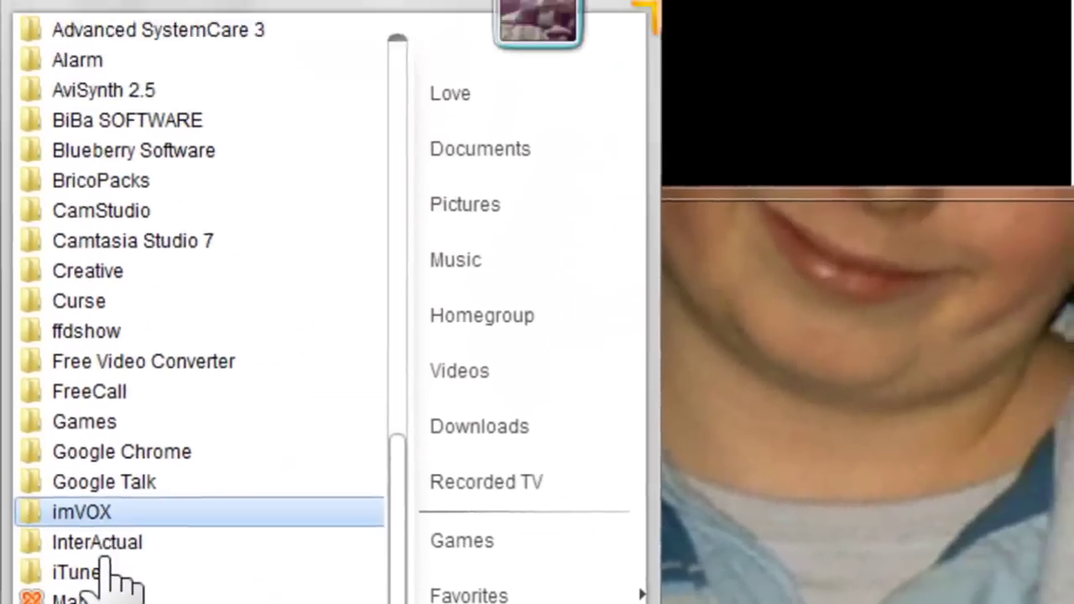
{"action": "scroll", "coordinate": [86, 73], "scroll_direction": "up", "scroll_amount": 2}
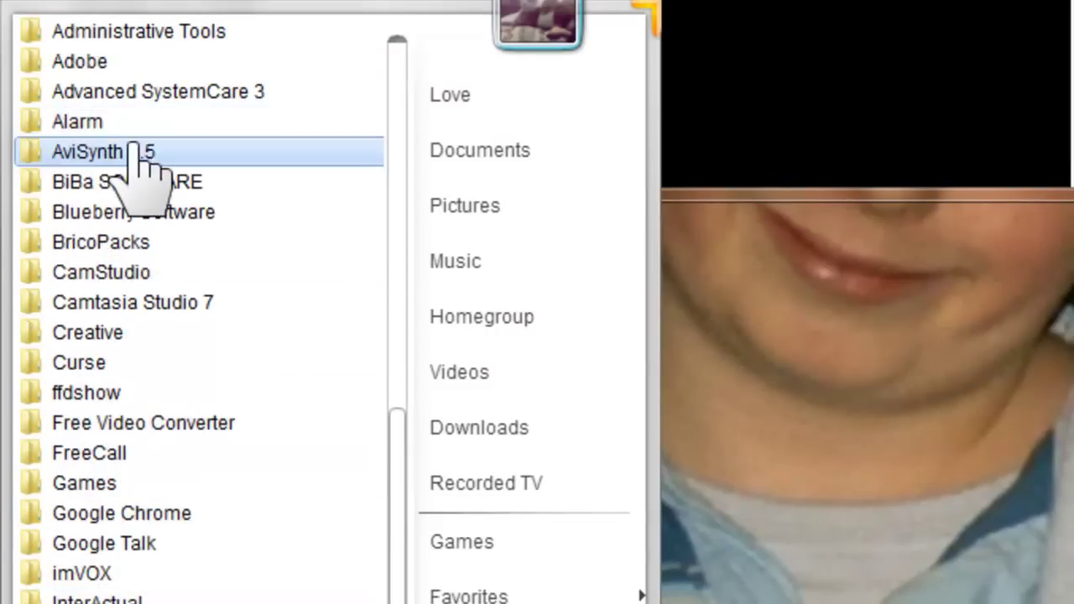
{"action": "scroll", "coordinate": [146, 69], "scroll_direction": "up", "scroll_amount": 2}
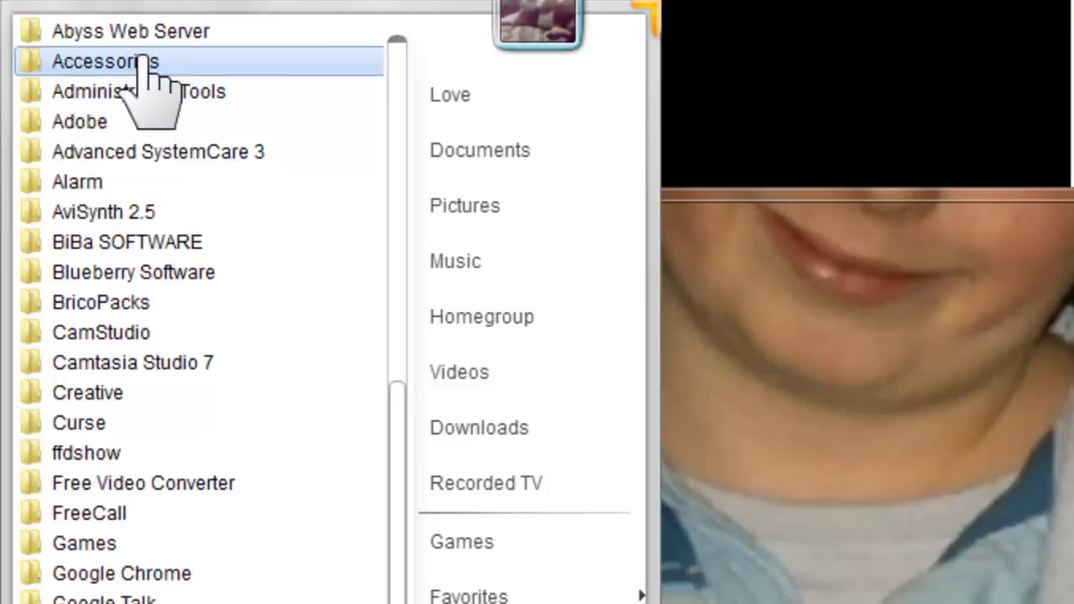
{"action": "left_click", "coordinate": [144, 64]}
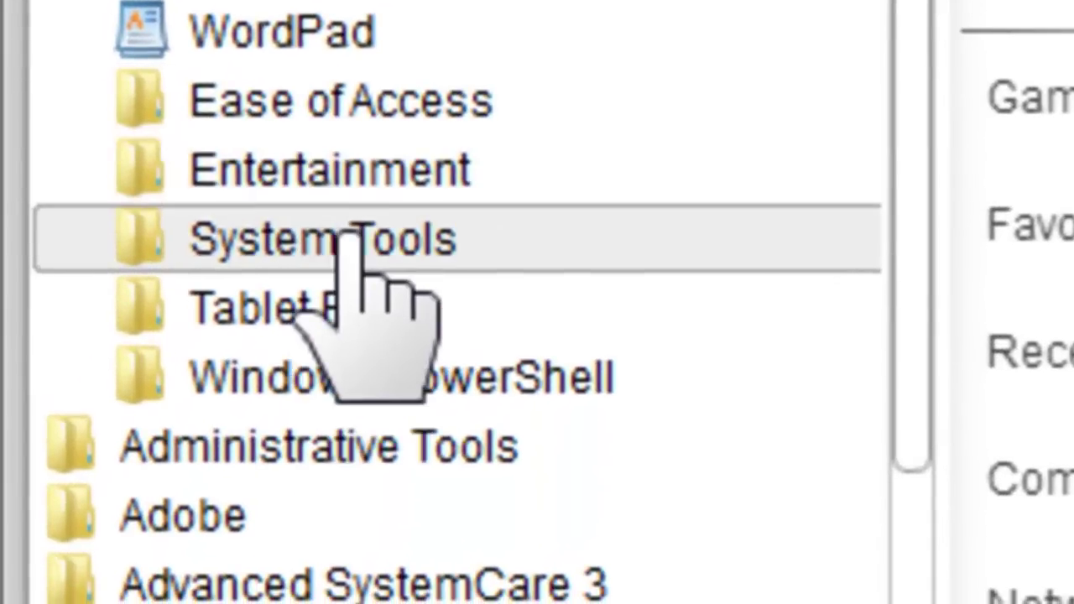
{"action": "left_click", "coordinate": [360, 240]}
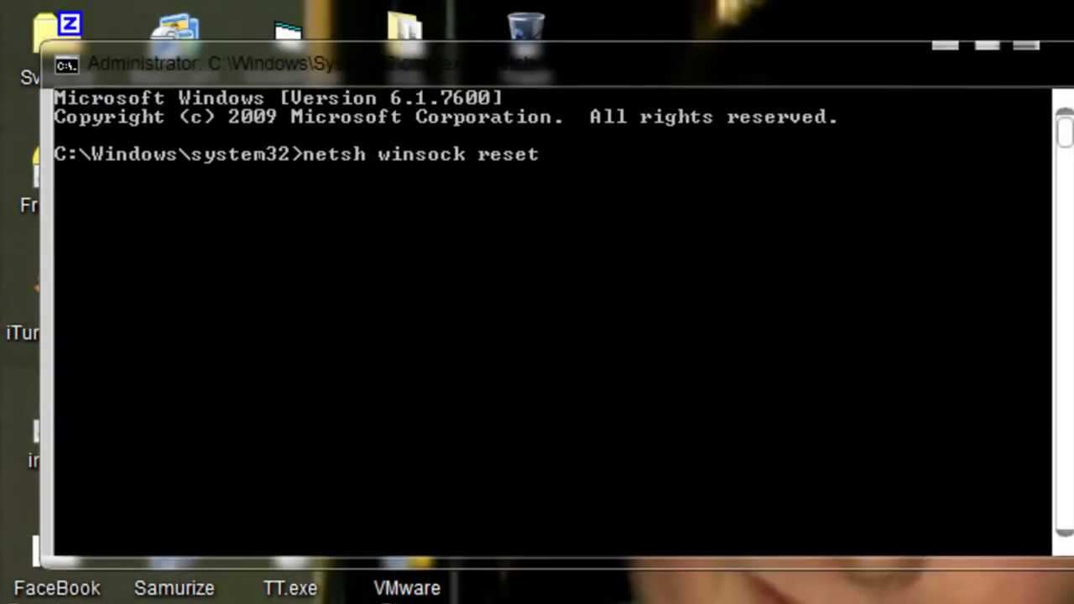
Run netsh winsock reset, then close the administrator Command Prompt window.
{"action": "key", "text": "Return"}
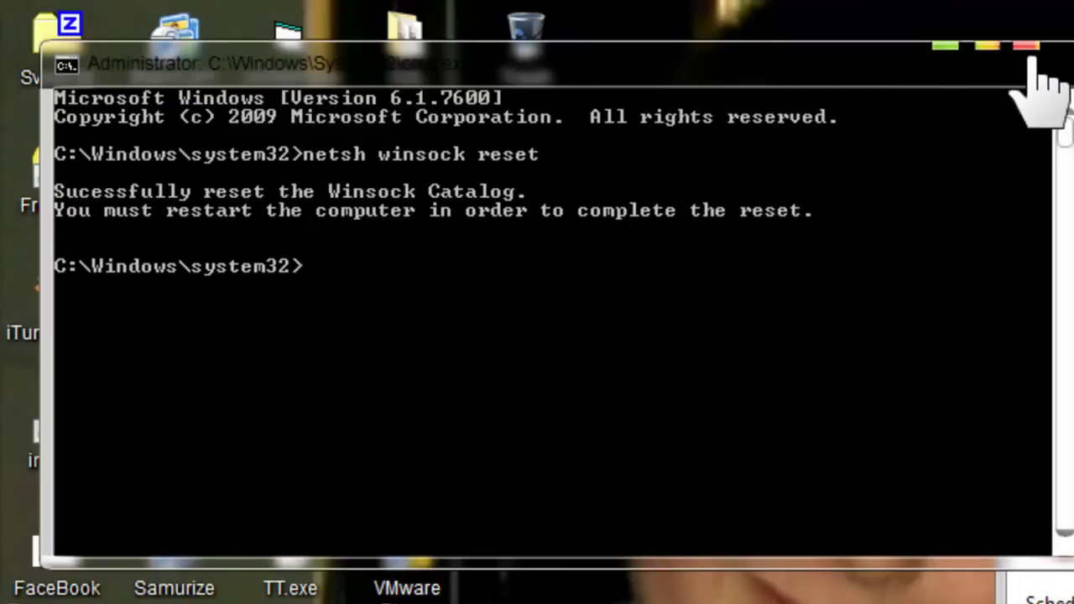
{"action": "left_click", "coordinate": [1027, 47]}
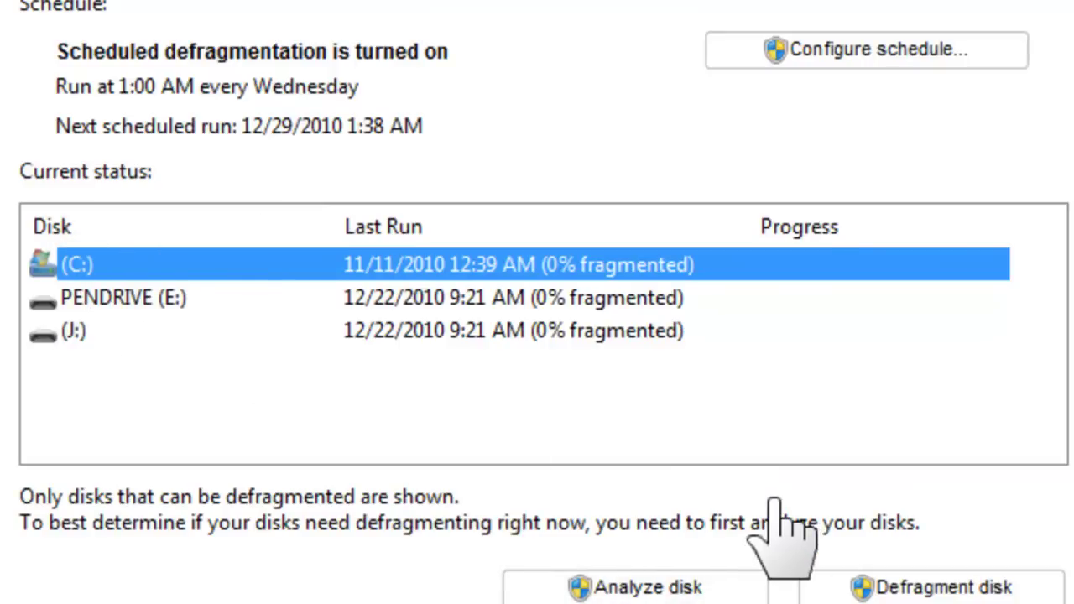
Defragment the C: drive with Defragment disk.
{"action": "left_click", "coordinate": [899, 587]}
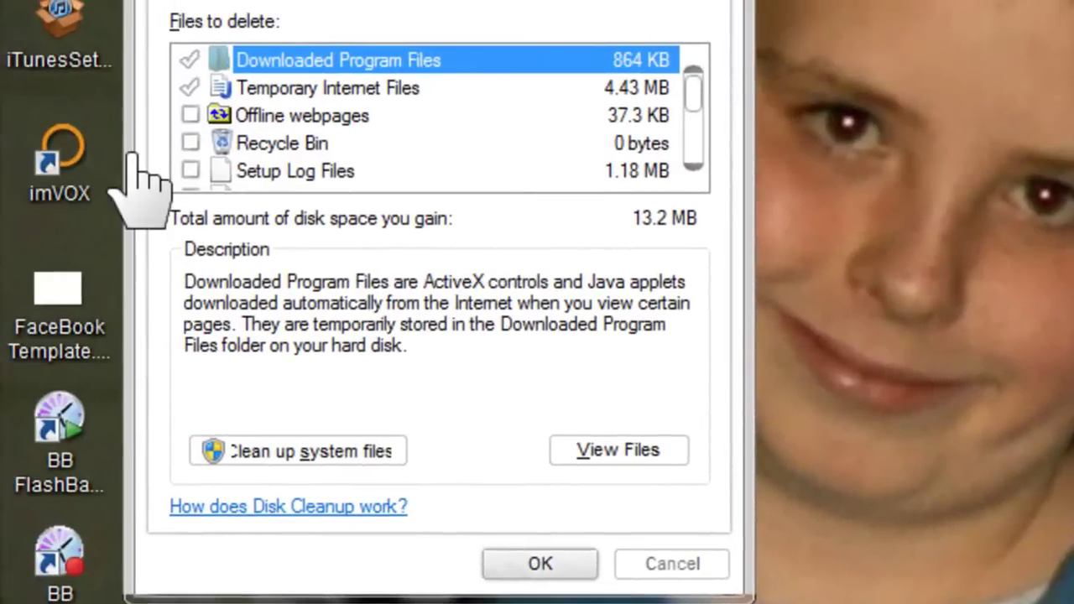
Tick Offline webpages, Recycle Bin, Setup Log Files and Temporary files for deletion.
{"action": "left_click", "coordinate": [202, 118]}
{"action": "left_click", "coordinate": [191, 116]}
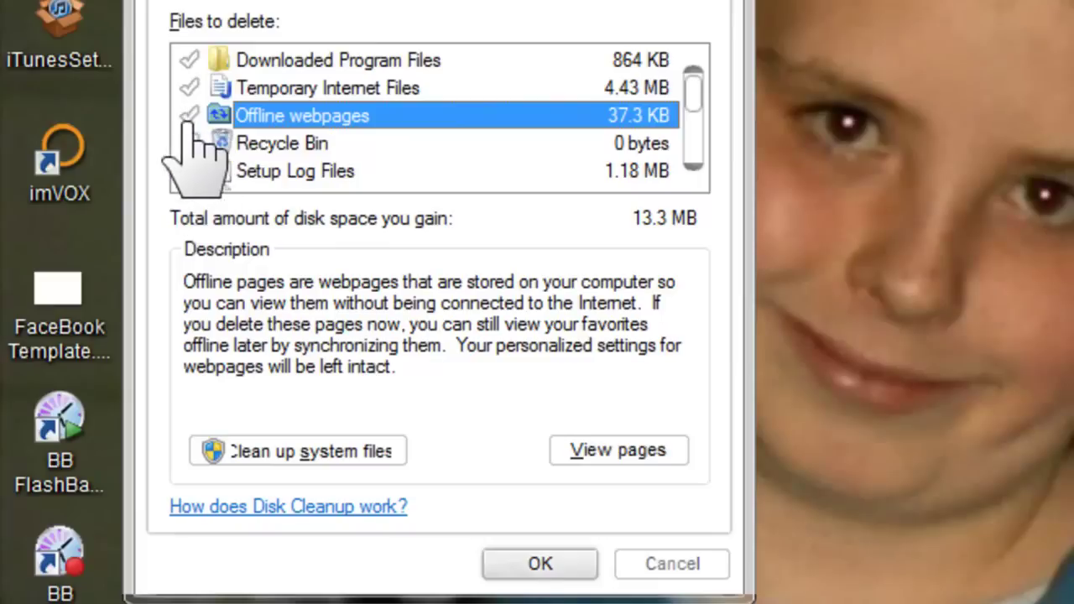
{"action": "left_click", "coordinate": [190, 144]}
{"action": "left_click", "coordinate": [189, 171]}
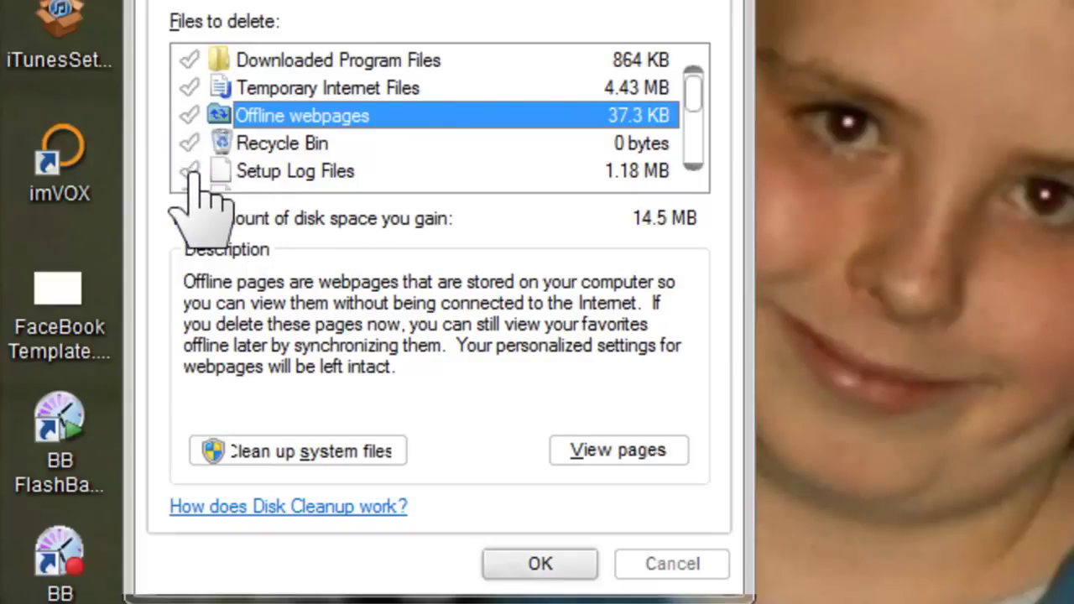
{"action": "scroll", "coordinate": [190, 173], "scroll_direction": "down", "scroll_amount": 2}
{"action": "left_click", "coordinate": [189, 144]}
Tick the archived and queued Windows Error Reporting categories, bringing the total to 39.8 MB.
{"action": "scroll", "coordinate": [197, 168], "scroll_direction": "down", "scroll_amount": 1}
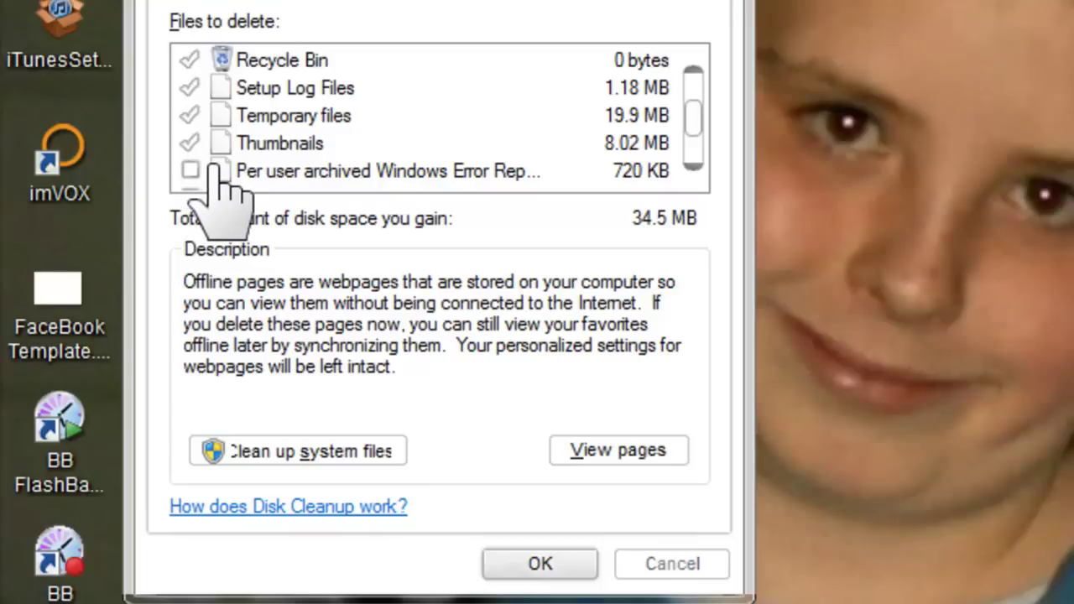
{"action": "scroll", "coordinate": [709, 147], "scroll_direction": "down", "scroll_amount": 1}
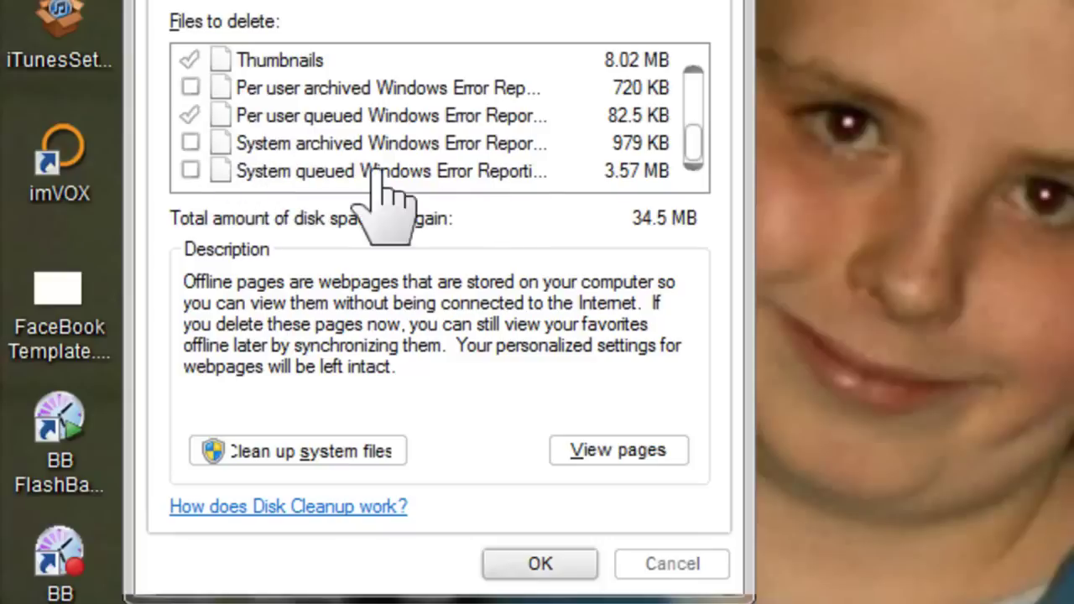
{"action": "left_click", "coordinate": [190, 143]}
{"action": "left_click", "coordinate": [190, 88]}
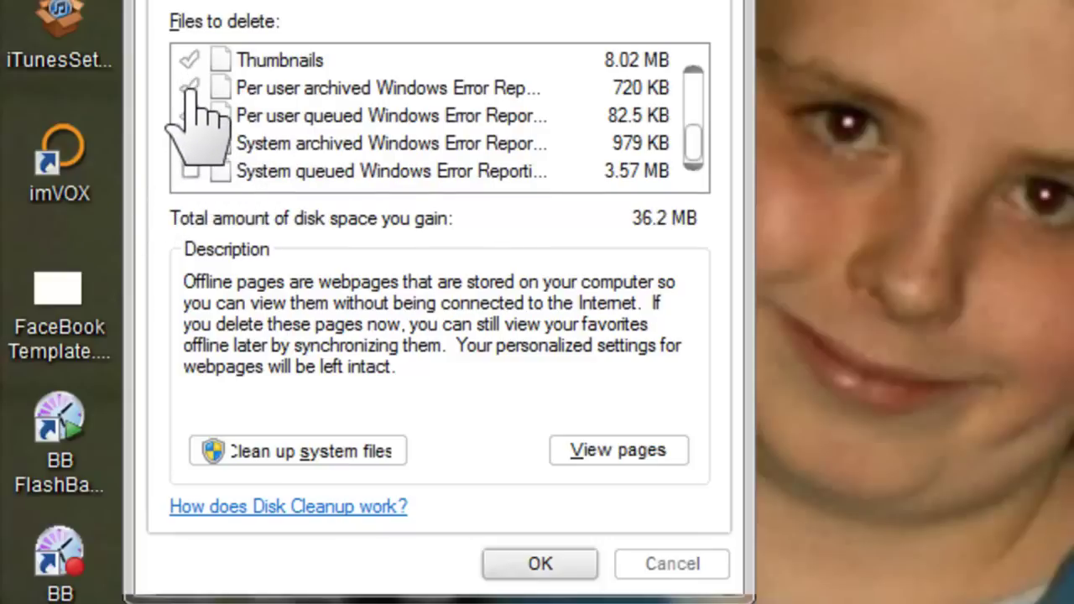
{"action": "left_click", "coordinate": [181, 173]}
{"action": "left_click", "coordinate": [190, 172]}
{"action": "scroll", "coordinate": [331, 143], "scroll_direction": "up", "scroll_amount": 3}
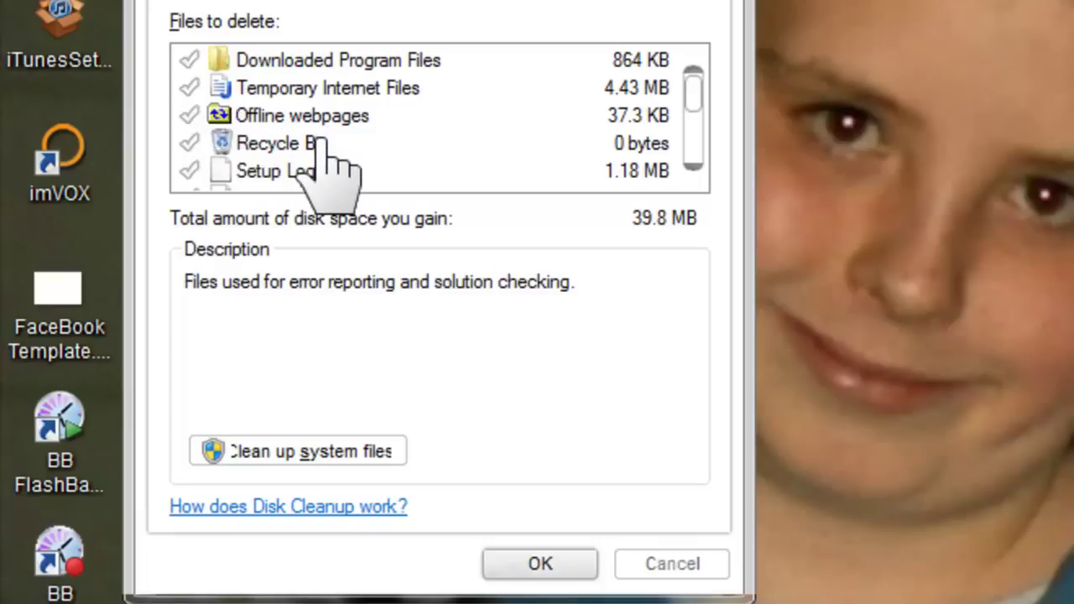
{"action": "scroll", "coordinate": [277, 164], "scroll_direction": "down", "scroll_amount": 1}
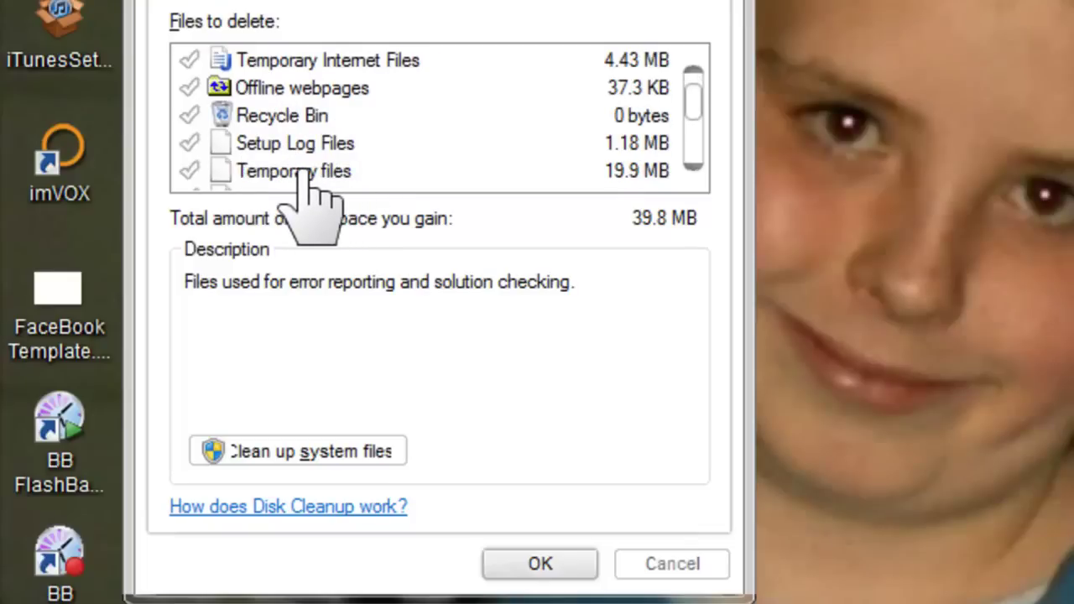
{"action": "scroll", "coordinate": [303, 172], "scroll_direction": "down", "scroll_amount": 1}
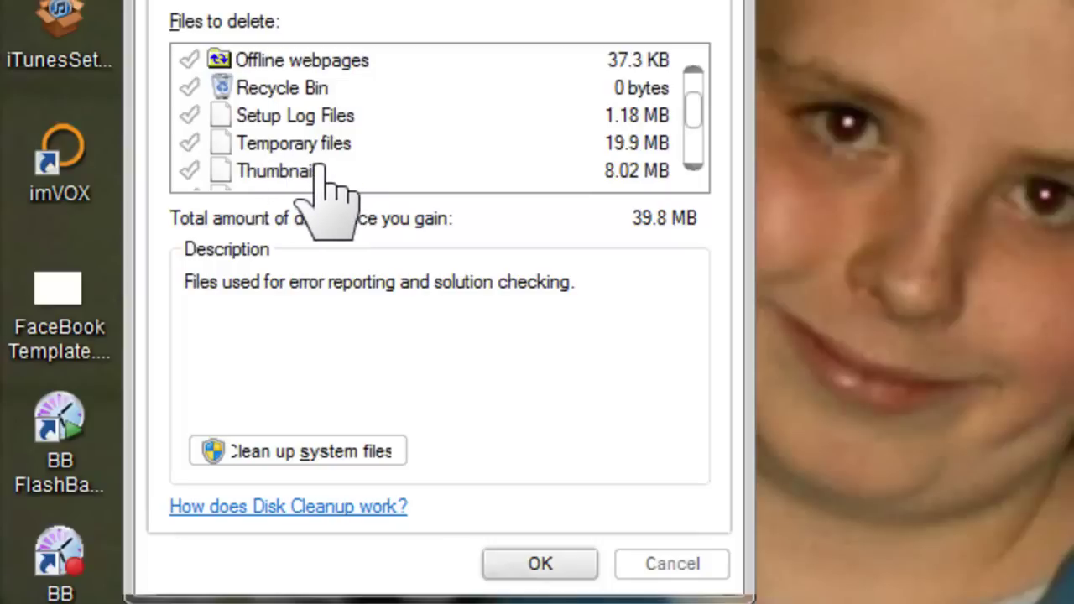
{"action": "scroll", "coordinate": [293, 172], "scroll_direction": "down", "scroll_amount": 1}
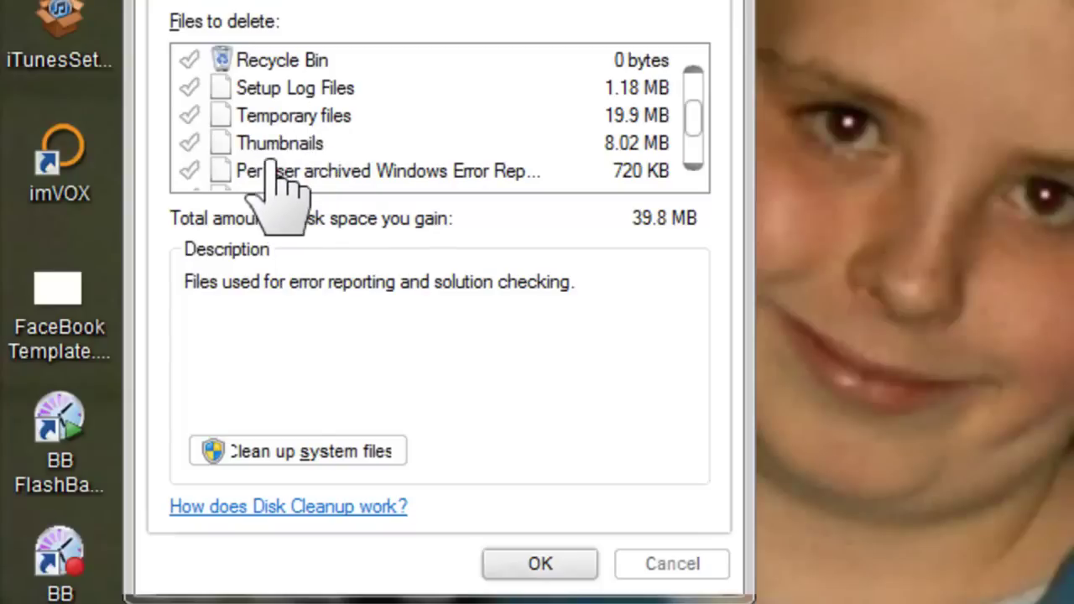
{"action": "scroll", "coordinate": [270, 168], "scroll_direction": "down", "scroll_amount": 1}
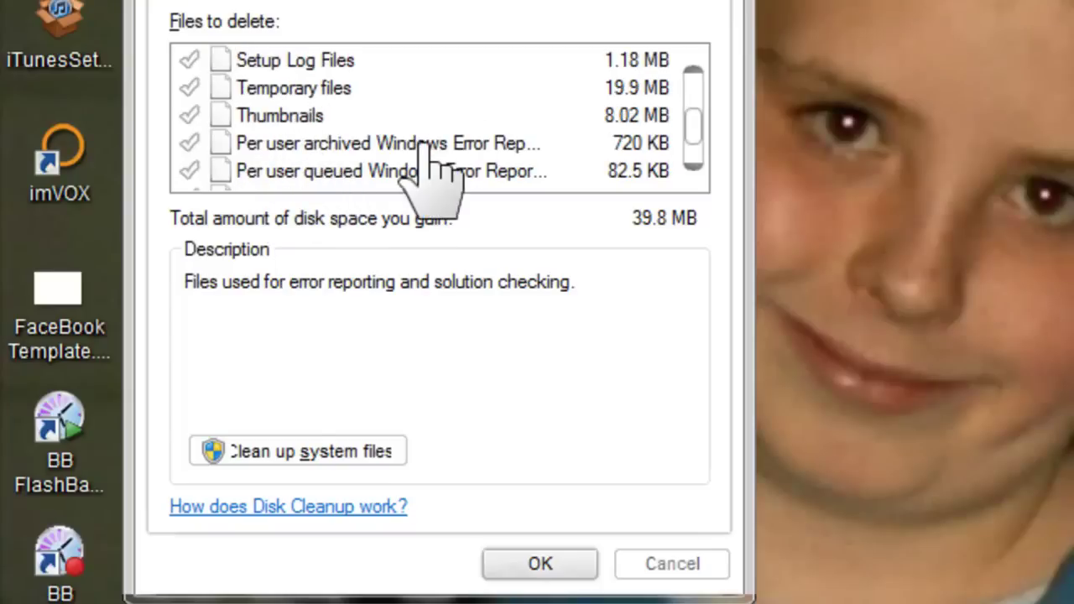
{"action": "scroll", "coordinate": [479, 173], "scroll_direction": "down", "scroll_amount": 2}
{"action": "left_click", "coordinate": [479, 172]}
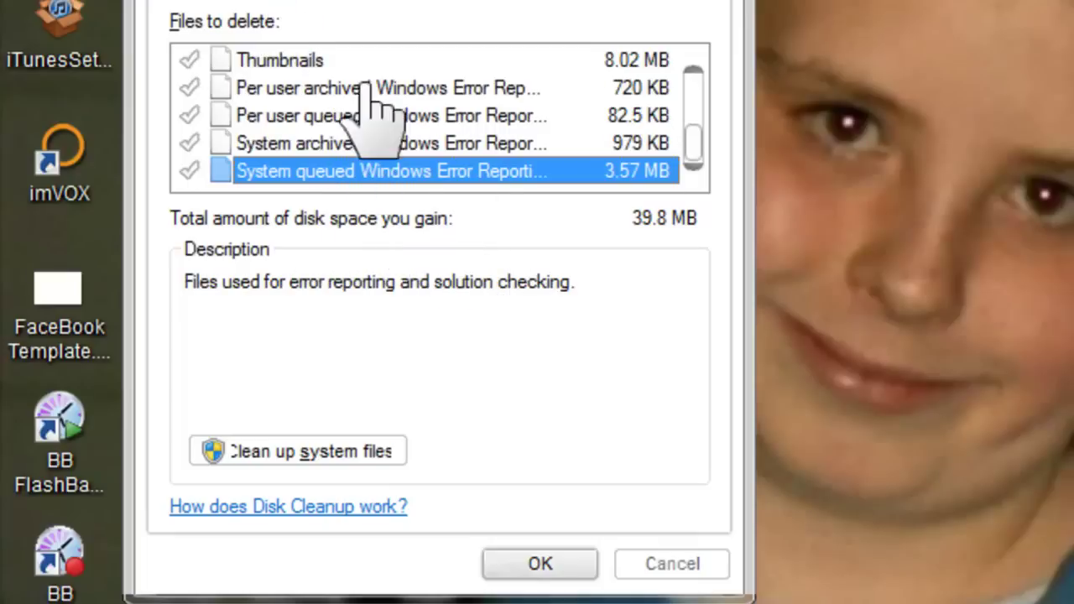
Confirm the Disk Cleanup deletion and bring the Chrome window back to the front.
{"action": "left_click", "coordinate": [581, 561]}
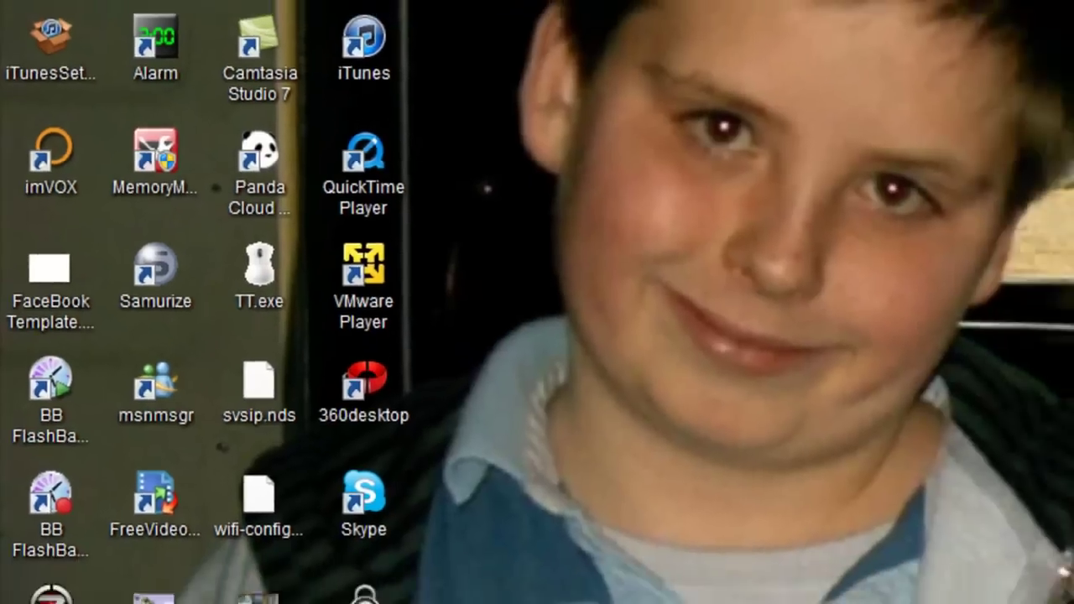
{"action": "left_click", "coordinate": [139, 593]}
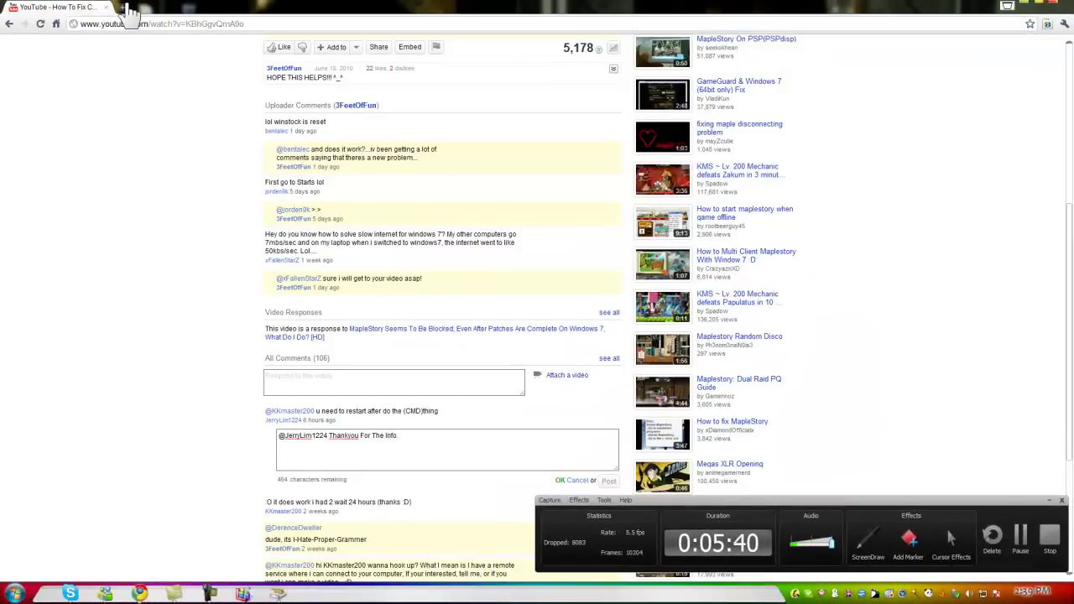
{"action": "left_click", "coordinate": [125, 10]}
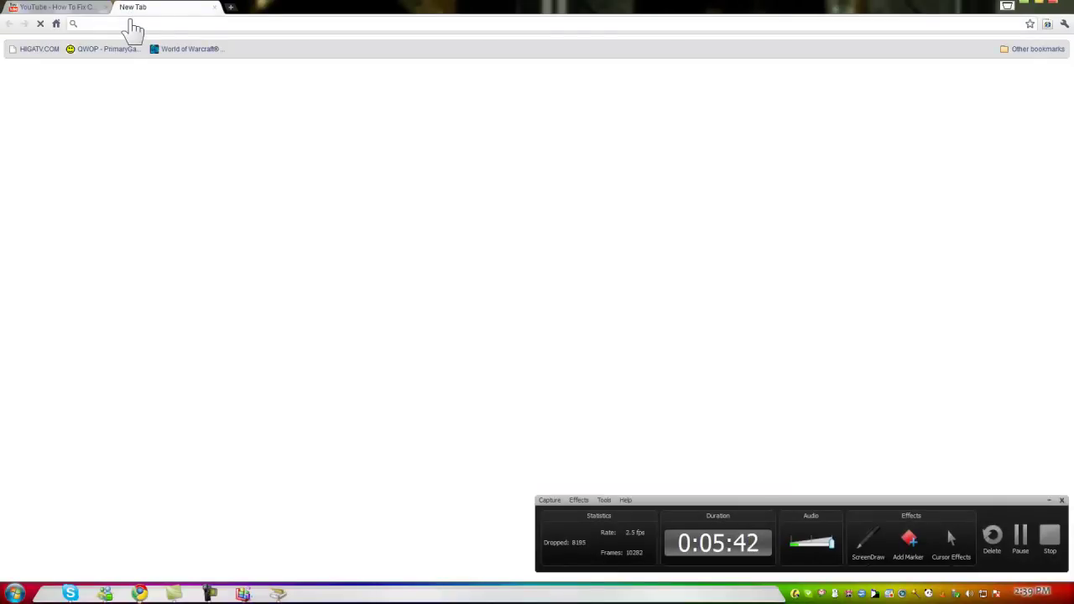
{"action": "type", "text": "goog"}
{"action": "key", "text": "Return"}
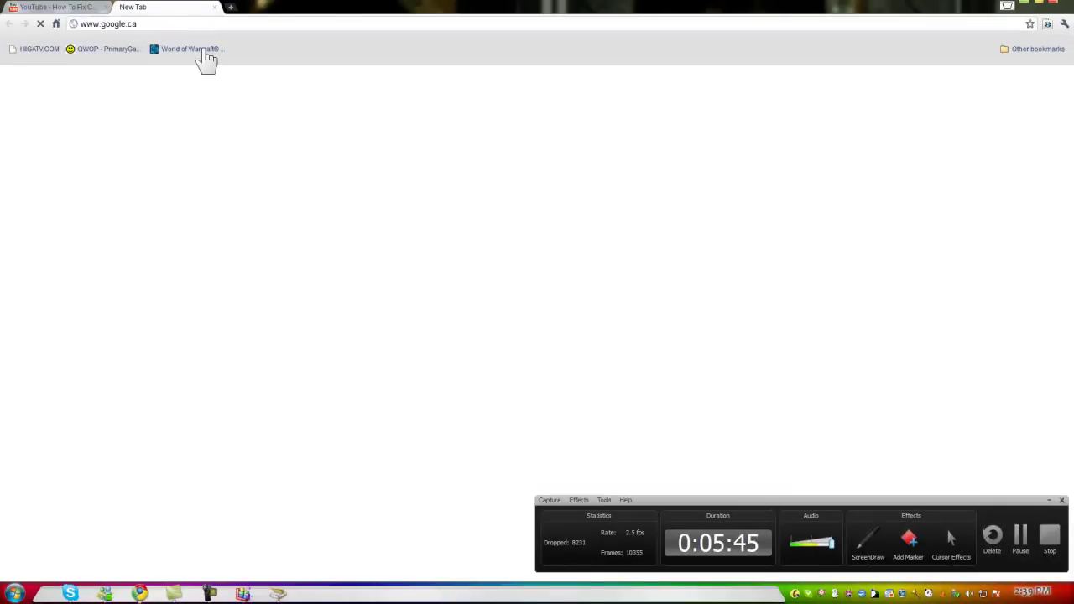